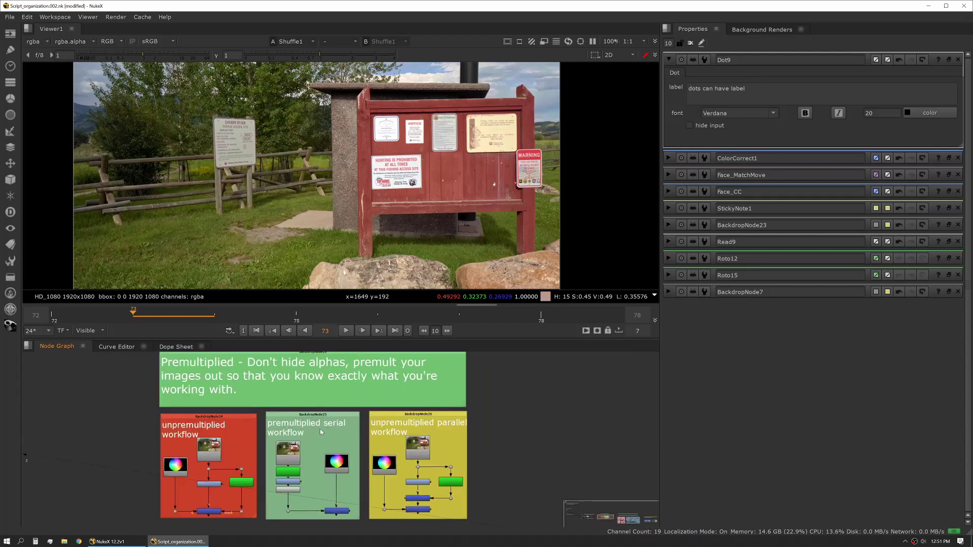
Pan the node graph slightly down-left and back to frame the three workflow backdrops
middle_drag(320, 428, 315, 438)
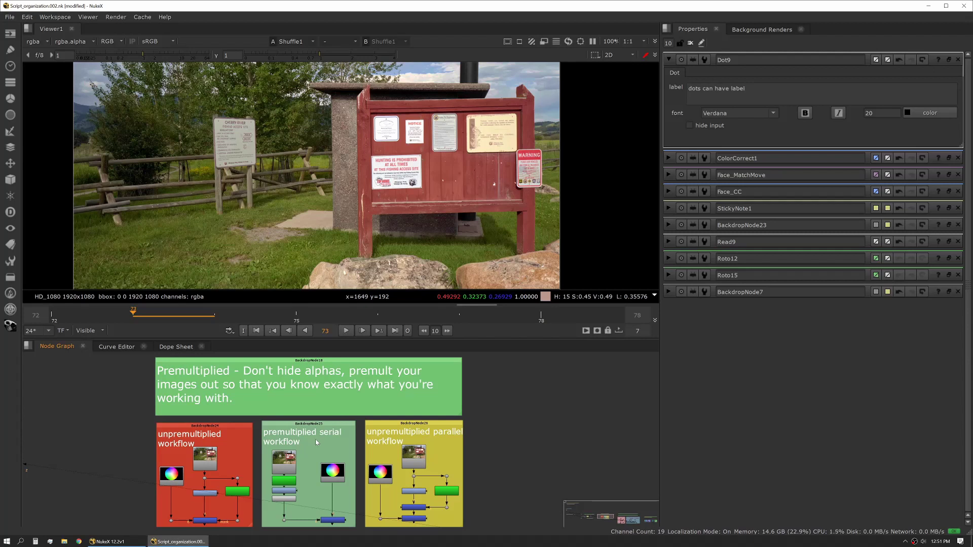
middle_drag(315, 437, 321, 427)
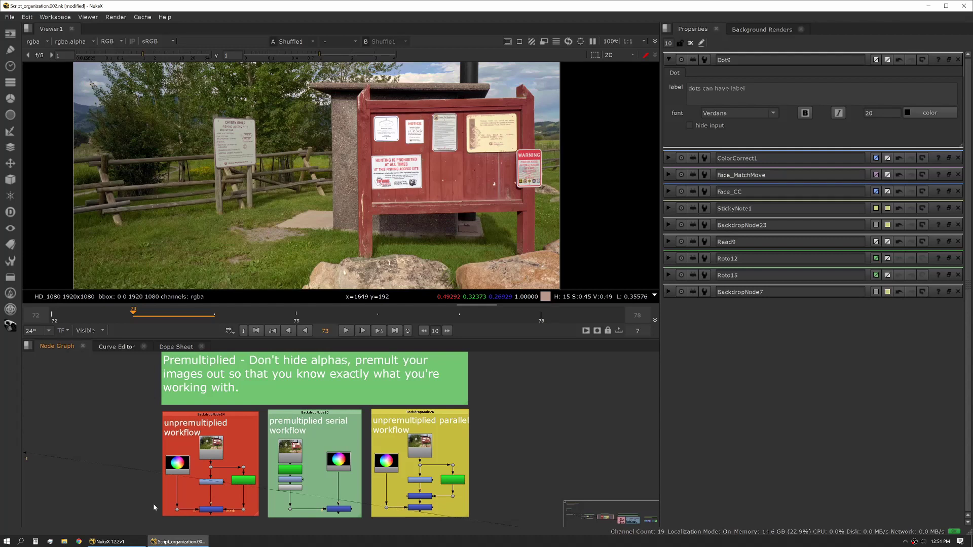
Zoom in on the backdrops and view Read11, ColorWheel1 and Merge18's composite in turn
middle_drag(242, 512, 241, 441)
scroll(241, 492, up, 3)
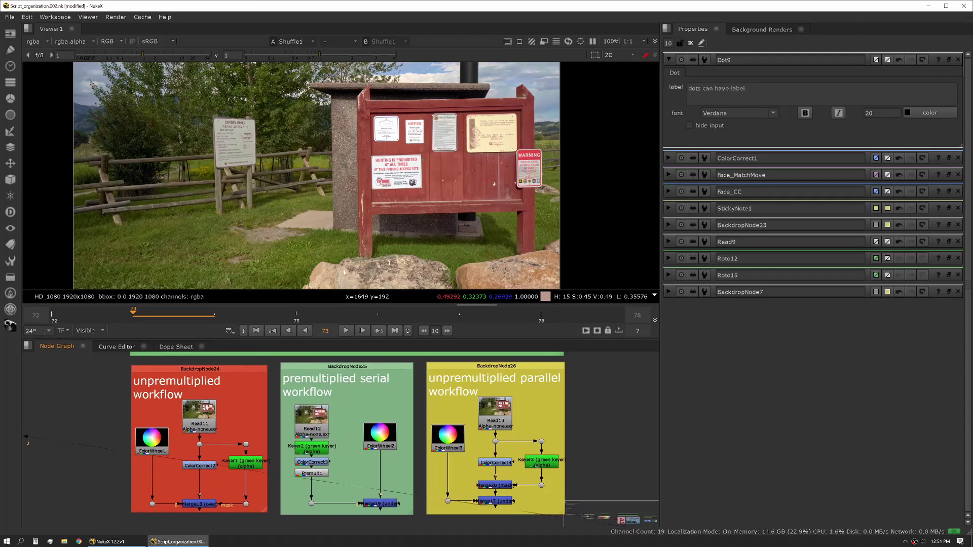
click(219, 417)
key(1)
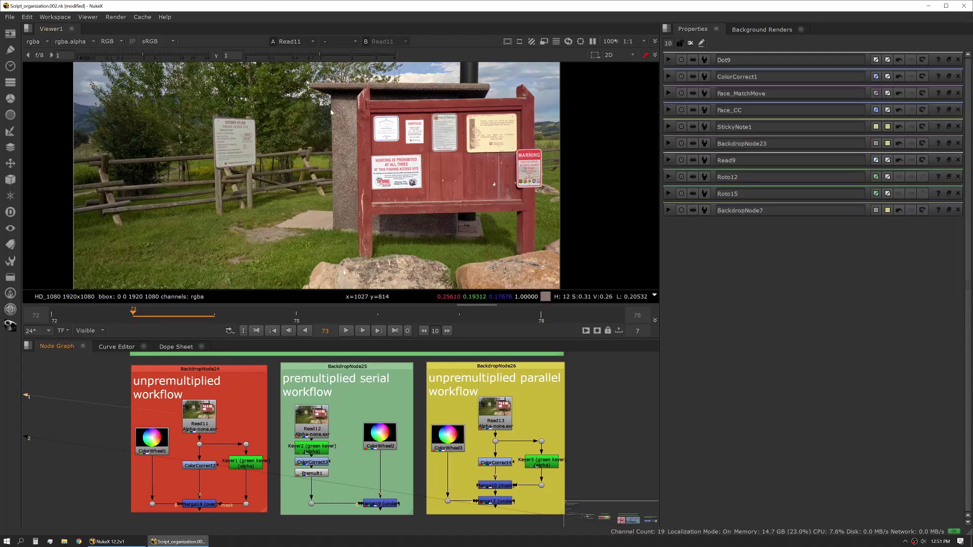
click(165, 439)
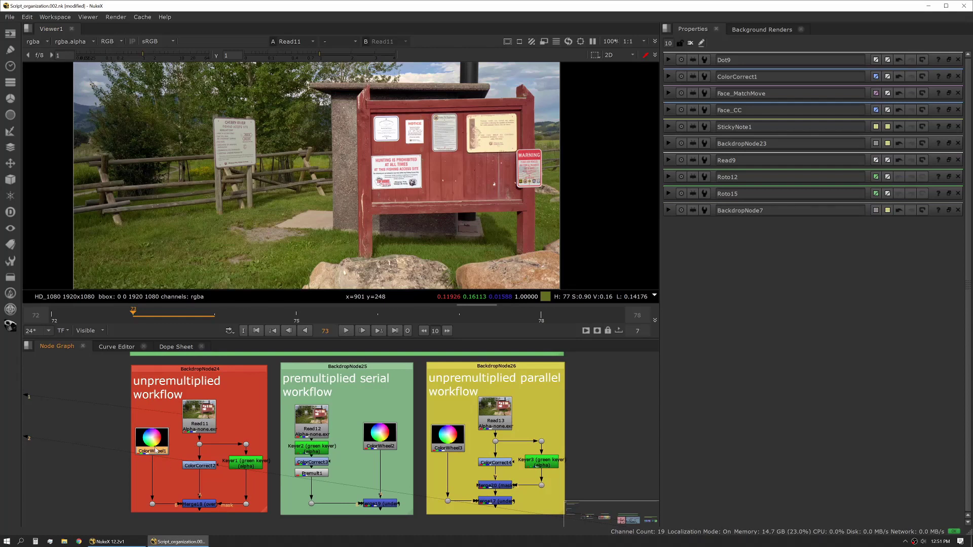
key(1)
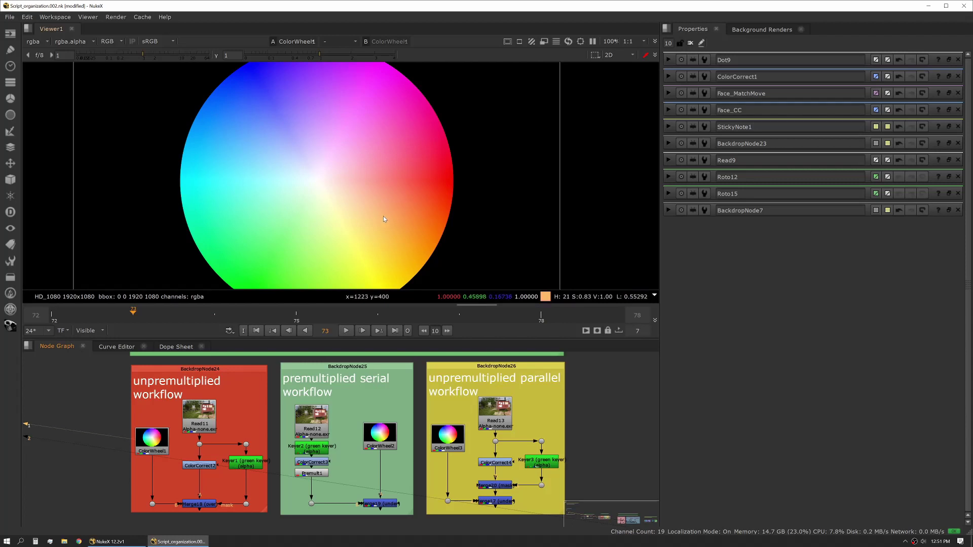
click(209, 504)
key(1)
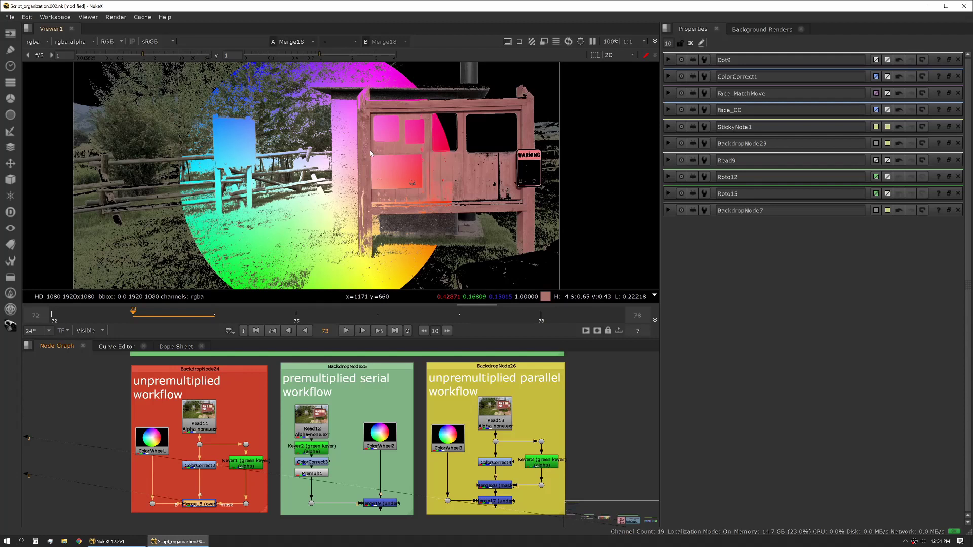
View Keyer1's output and show only its alpha matte
click(206, 467)
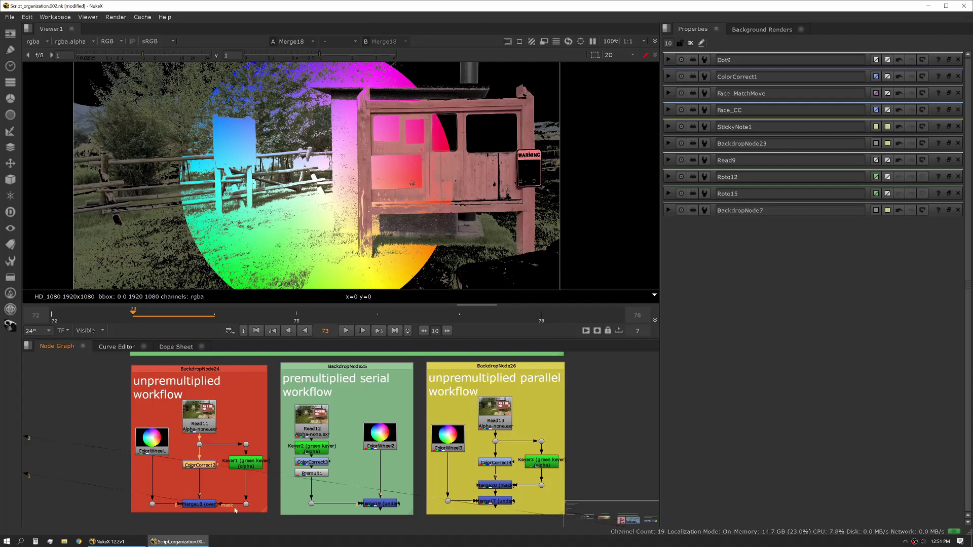
click(246, 463)
key(1)
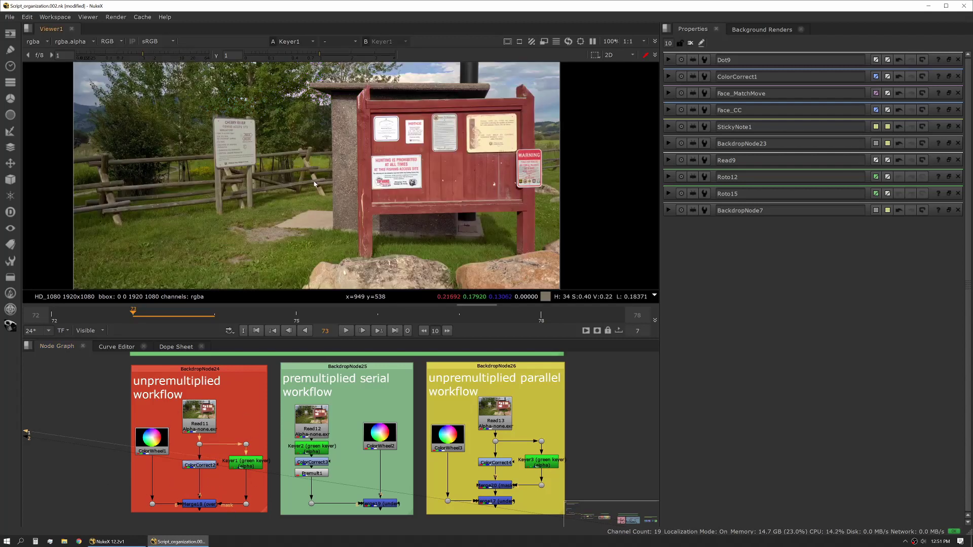
key(a)
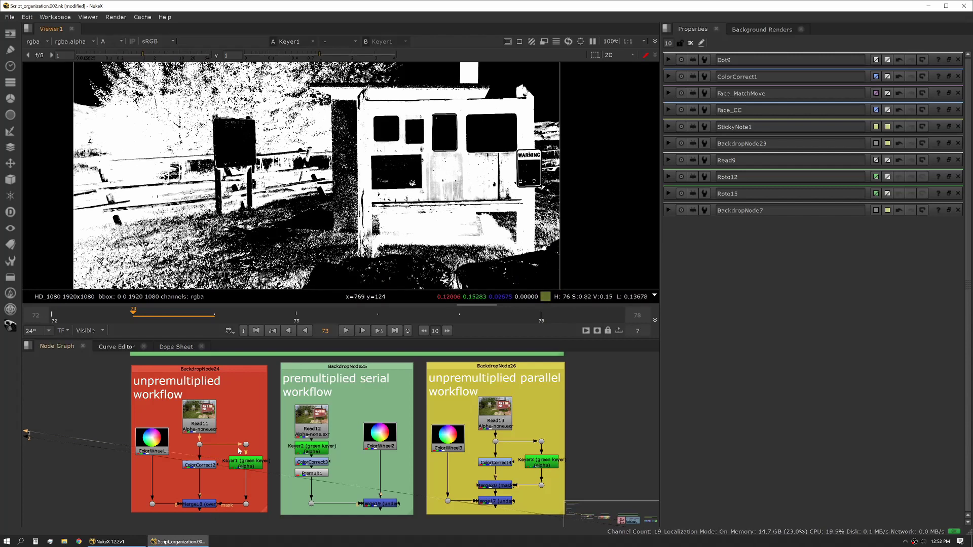
Check Merge18's merged alpha, return to full colour, and view Keyer1 again
click(200, 504)
key(1)
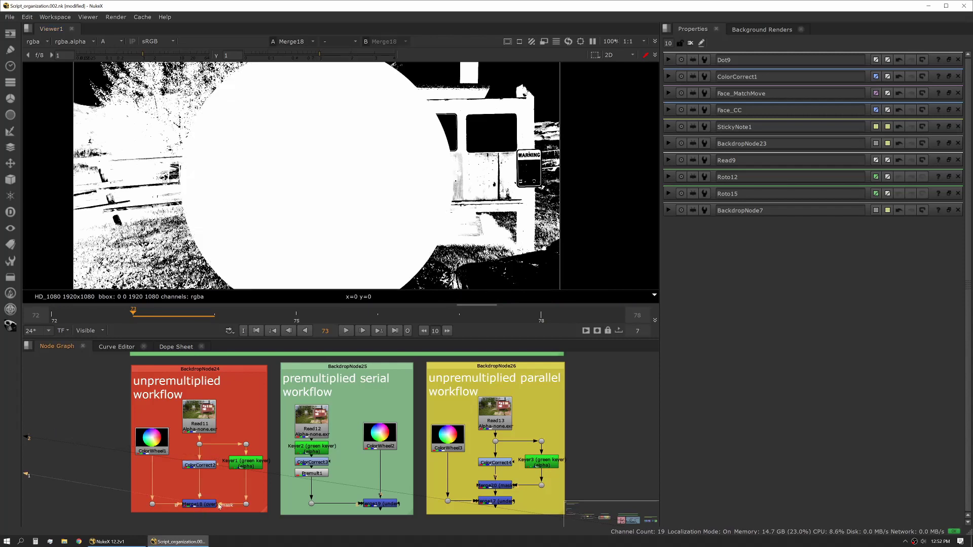
middle_drag(196, 412, 163, 410)
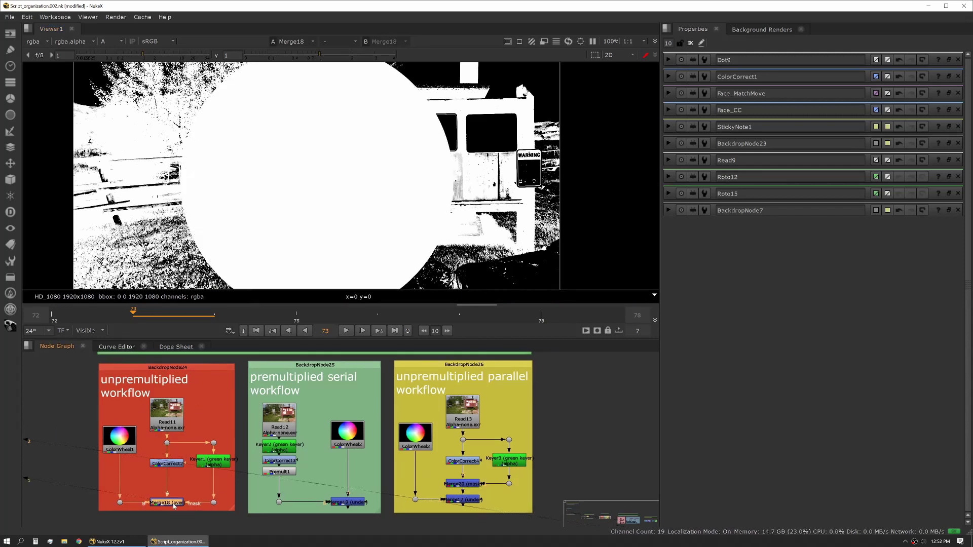
key(a)
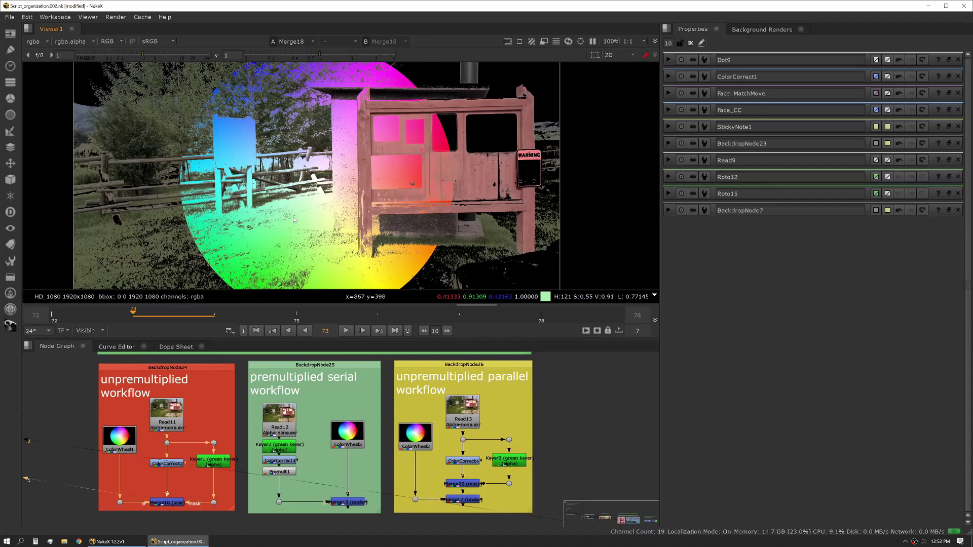
click(214, 455)
key(1)
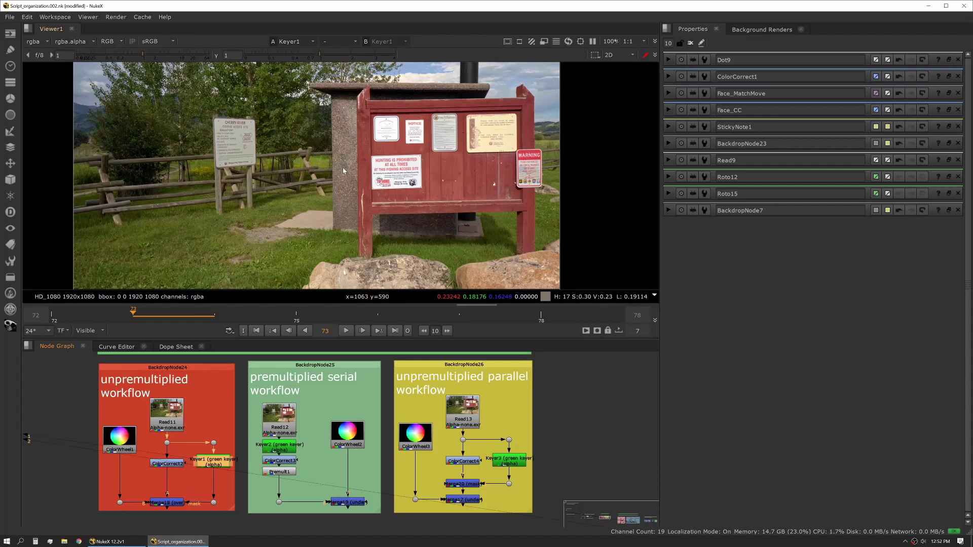
View Merge18's colour-wheel composite, then Keyer2's output and its alpha matte
click(171, 504)
key(1)
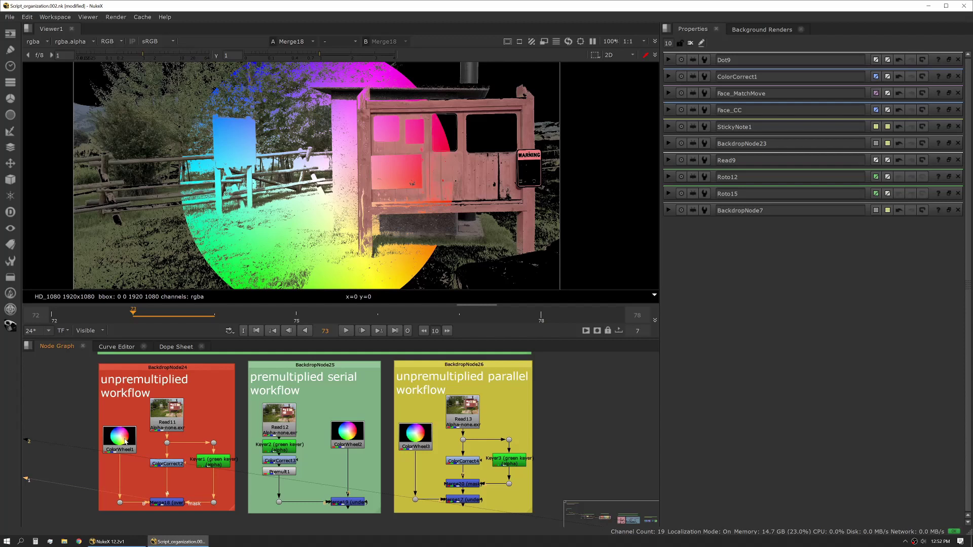
click(280, 472)
click(285, 445)
key(1)
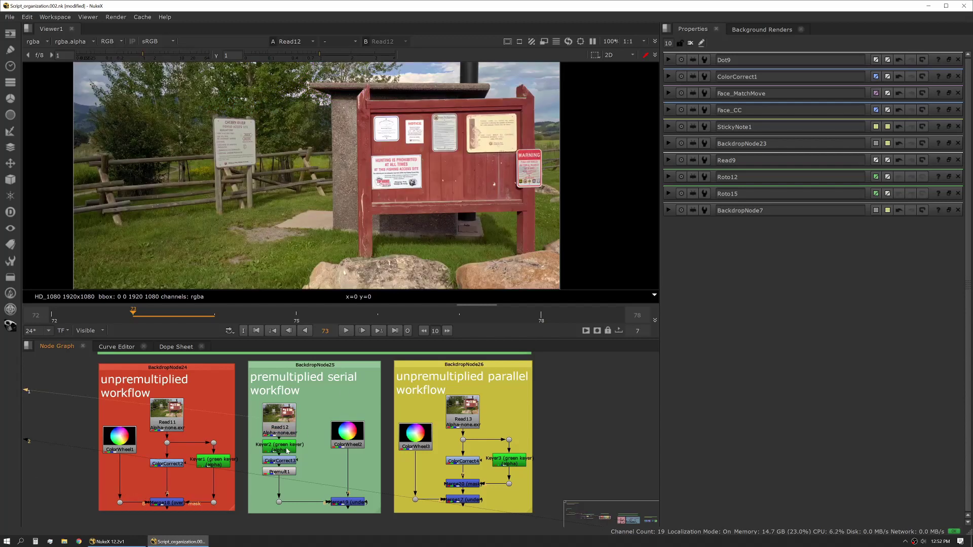
key(a)
key(a)
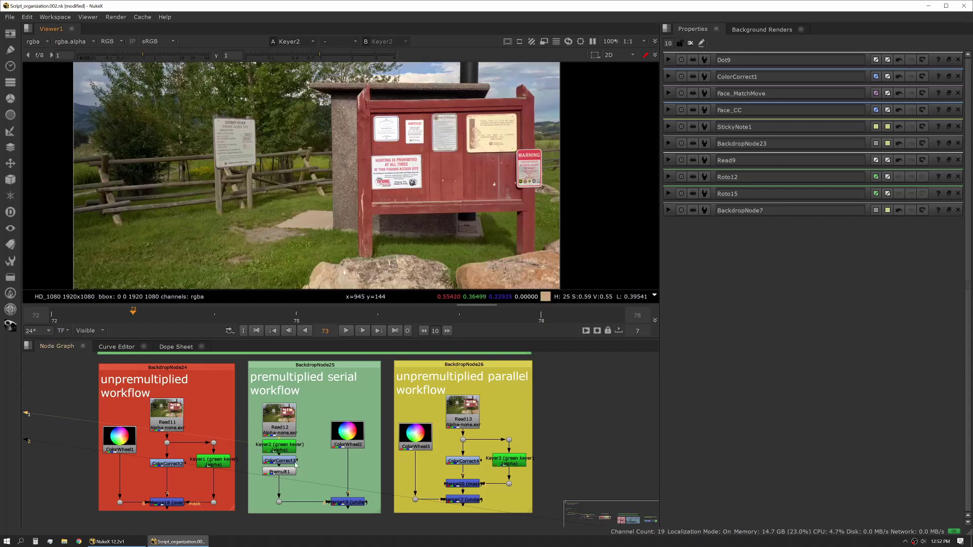
View ColorCorrect3 and Premult1, ending with Premult1's alpha channel displayed
click(287, 461)
key(1)
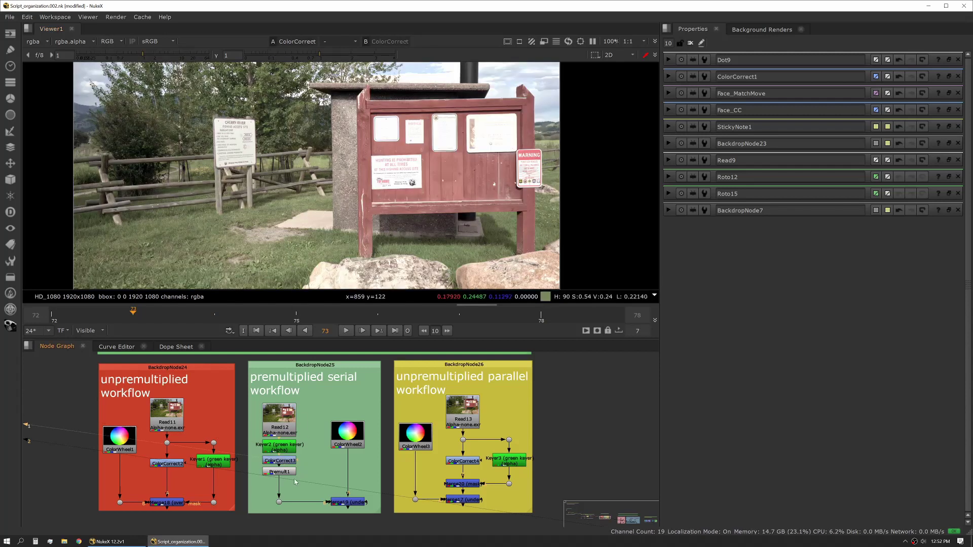
click(285, 472)
key(1)
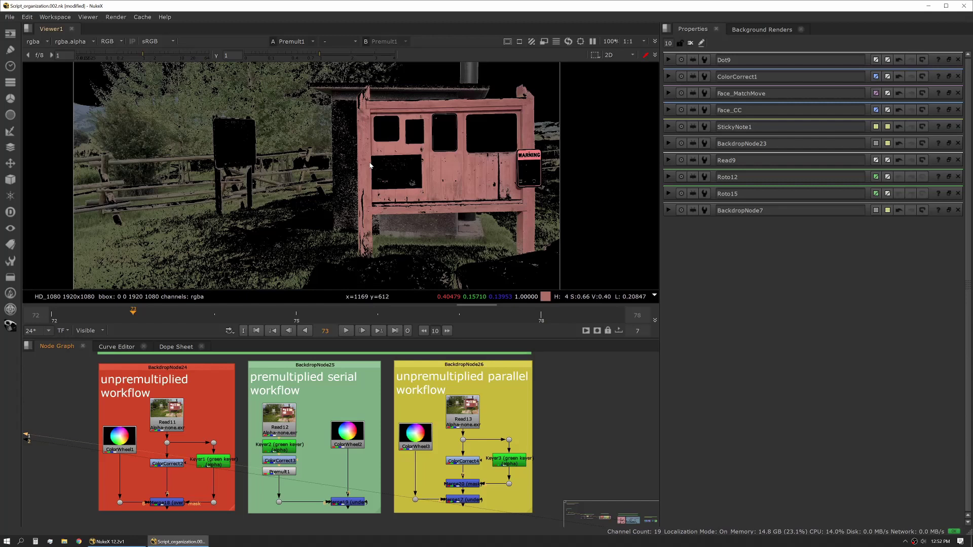
key(a)
key(a)
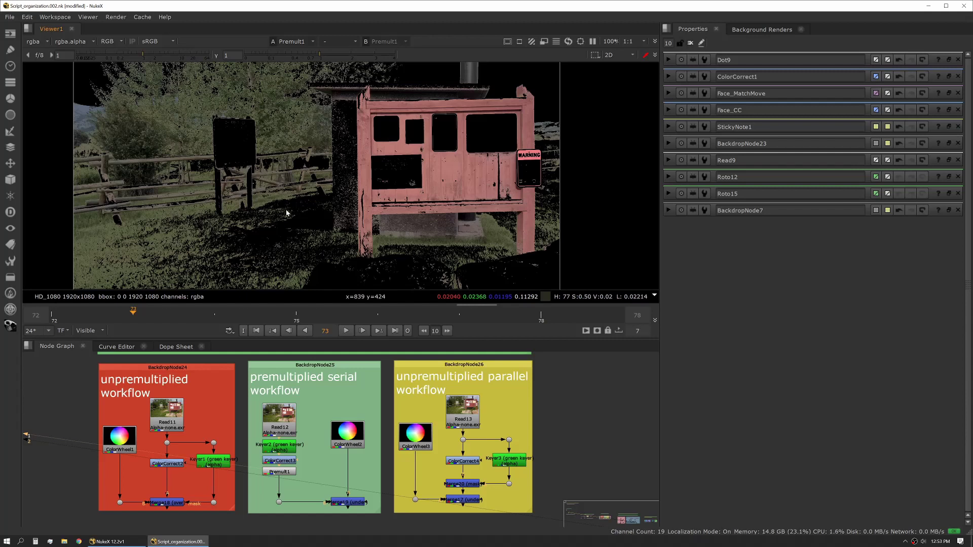
key(a)
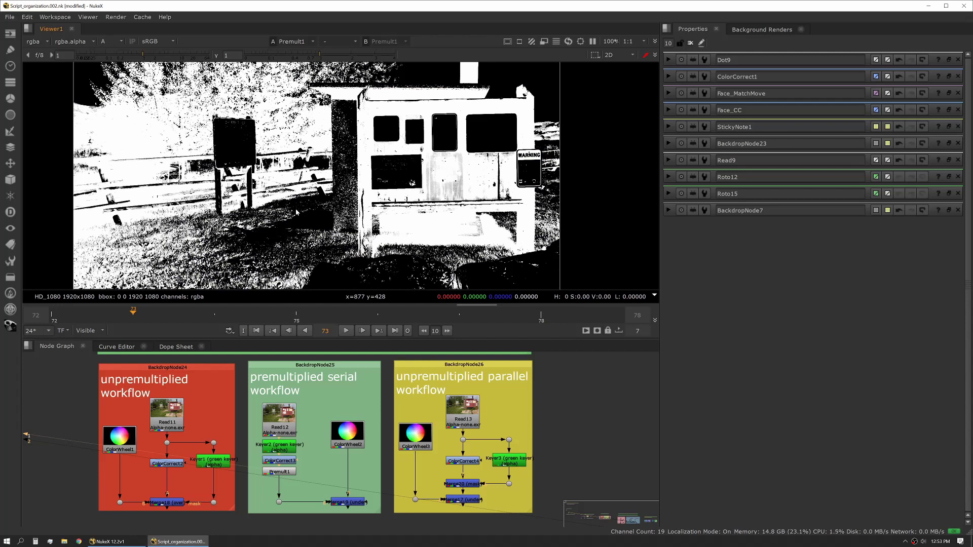
Check Merge19's alpha, then put Merge18 on viewer input 1 and Merge19 on input 2
click(361, 502)
key(1)
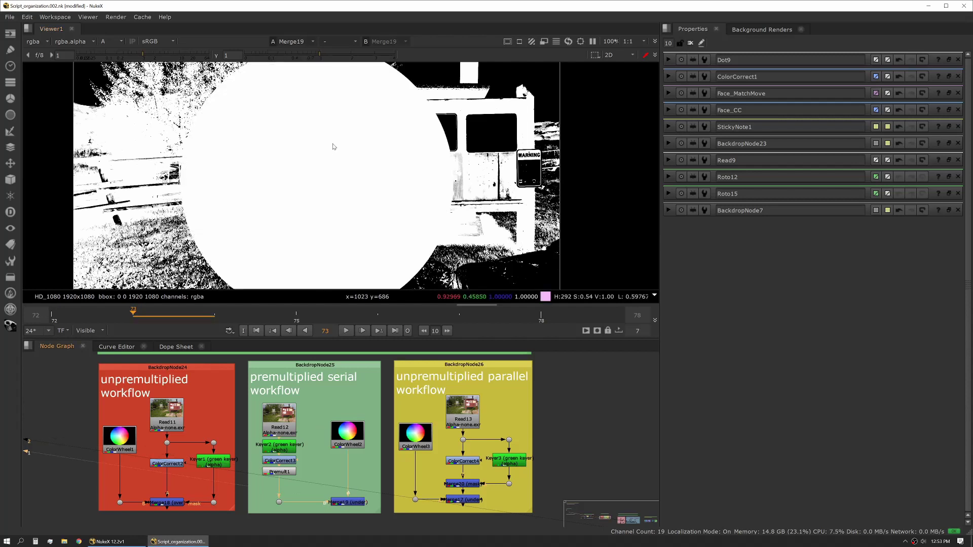
key(a)
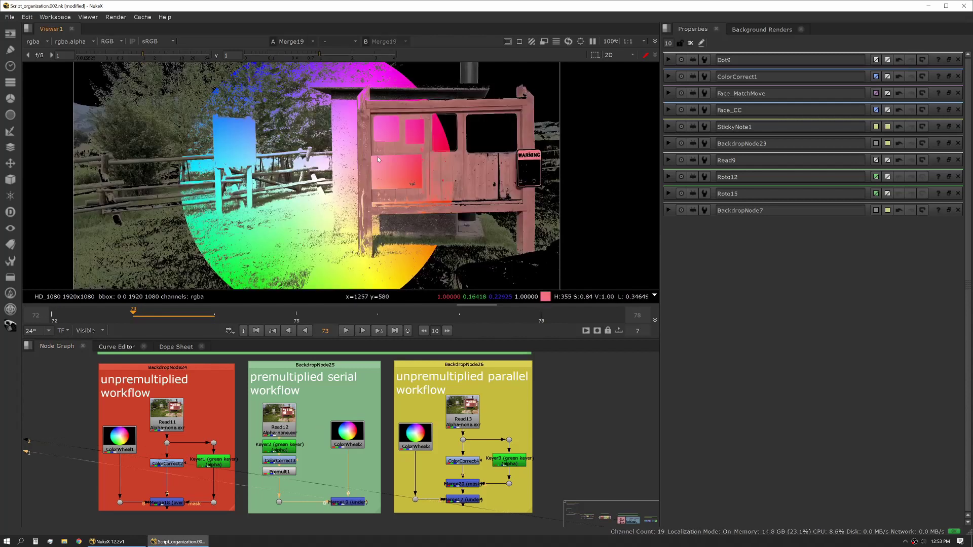
click(167, 503)
key(1)
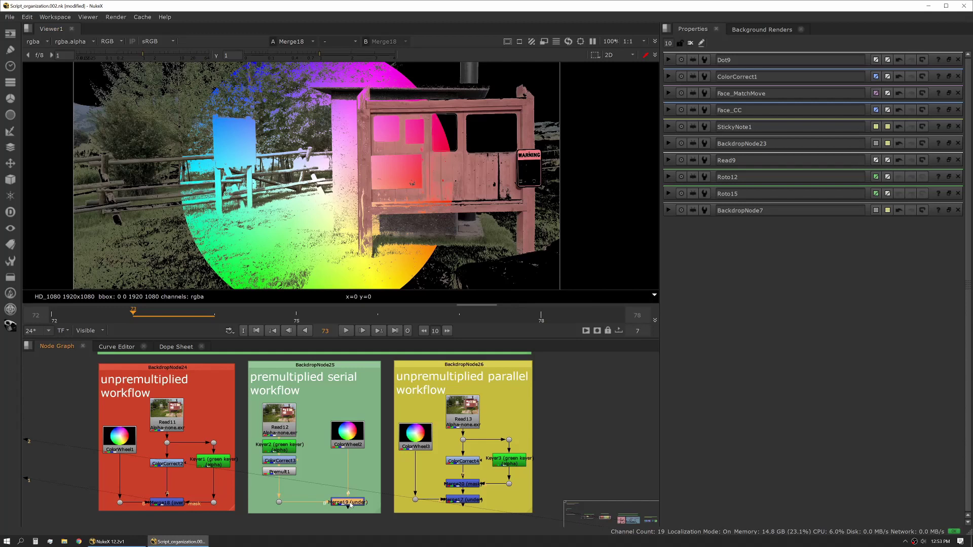
click(351, 503)
key(2)
Marquee-select the green backdrop's Read12, Keyer2, ColorCorrect3 and Premult1, then switch the viewer back to Merge18
drag(315, 488, 252, 396)
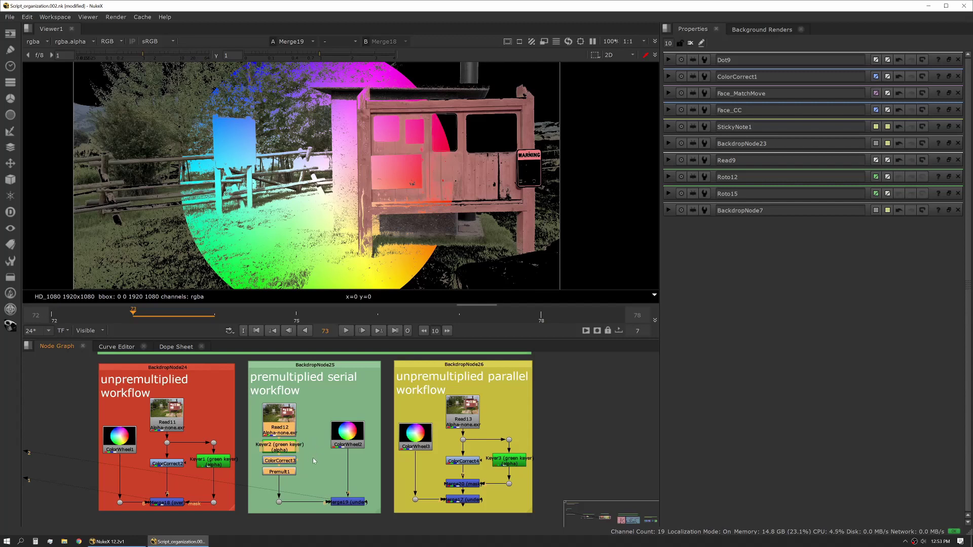
mouse_move(316, 489)
mouse_down()
mouse_move(254, 396)
mouse_move(319, 485)
mouse_up()
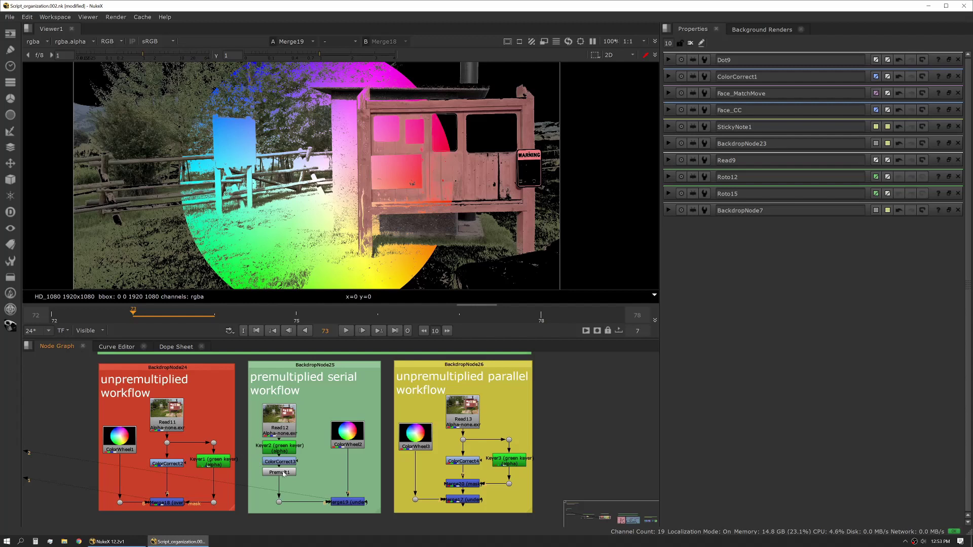
key(1)
click(349, 502)
click(174, 503)
Inspect Merge18's and Merge19's settings, then reopen Merge18's properties
double_click(172, 504)
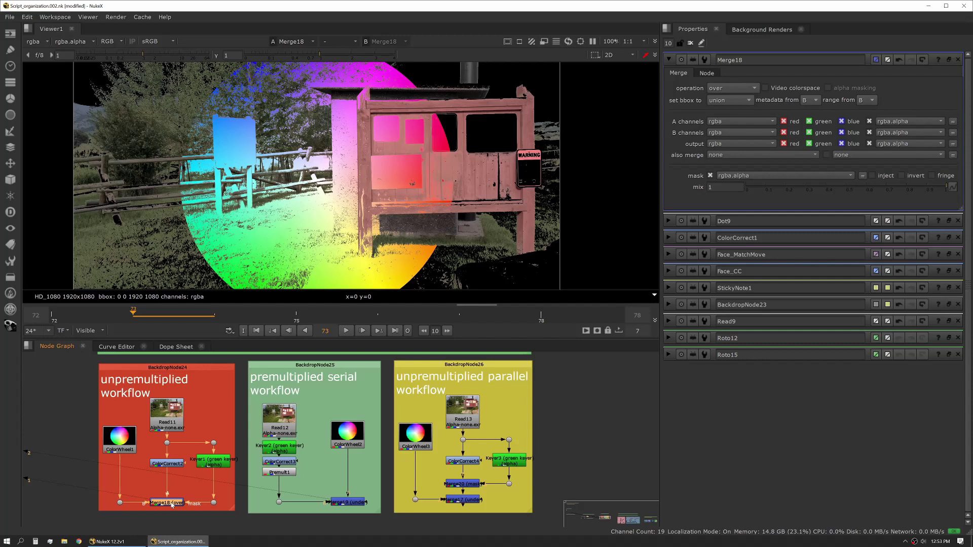
double_click(172, 504)
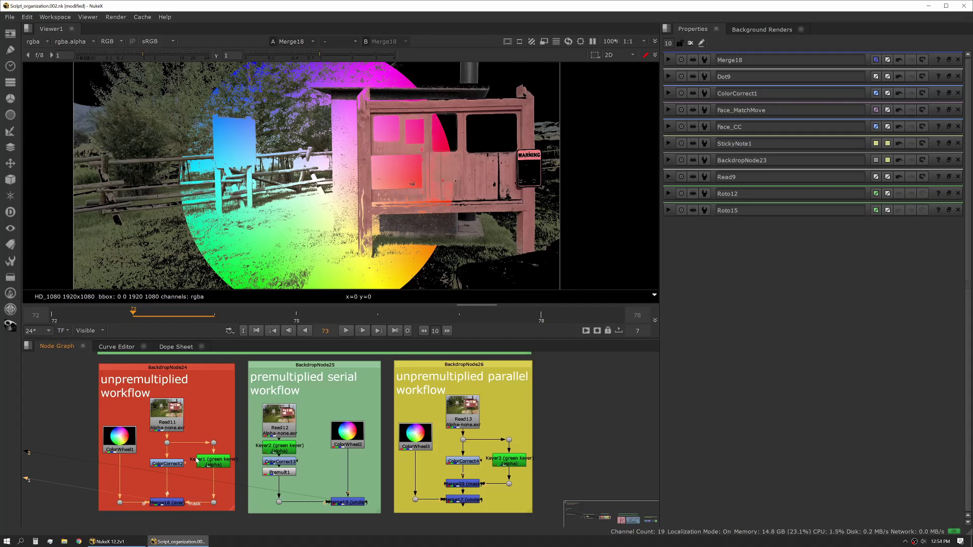
double_click(343, 503)
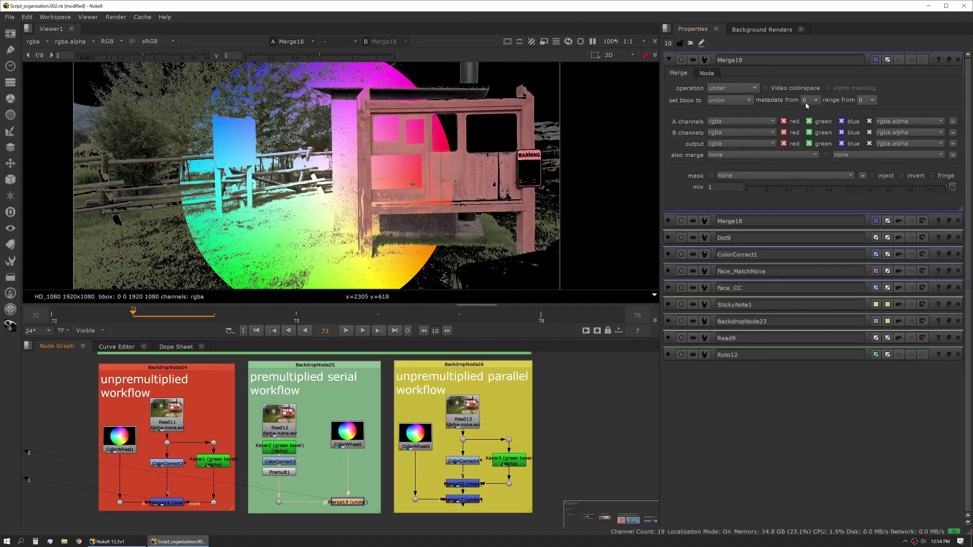
click(174, 503)
double_click(174, 504)
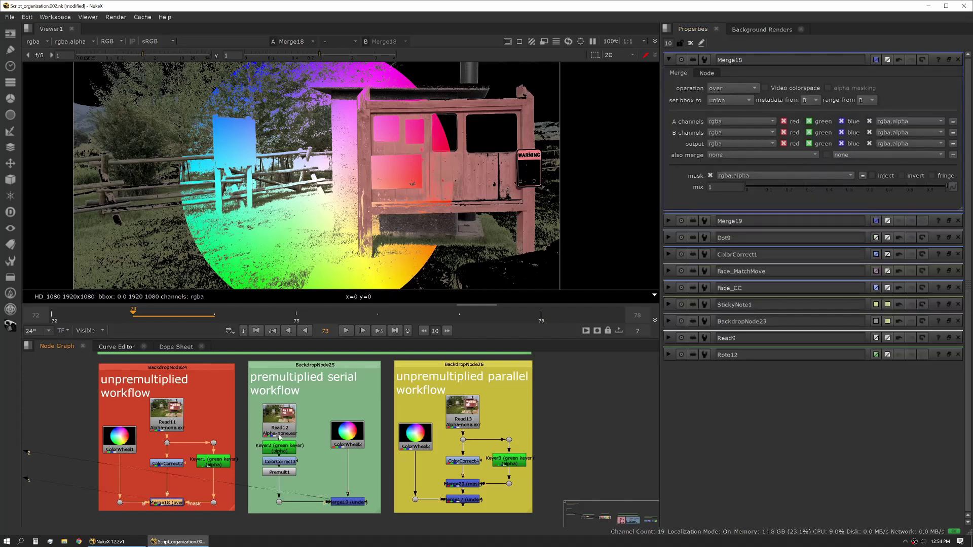
Switch Merge18's 'metadata from' and 'range from' to A, then set both back to B
click(809, 99)
click(819, 116)
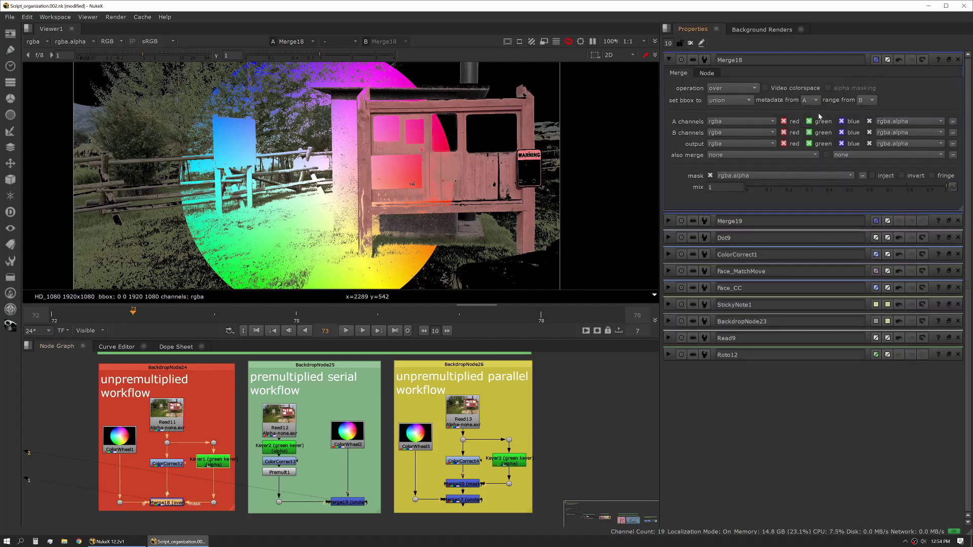
click(865, 100)
click(876, 113)
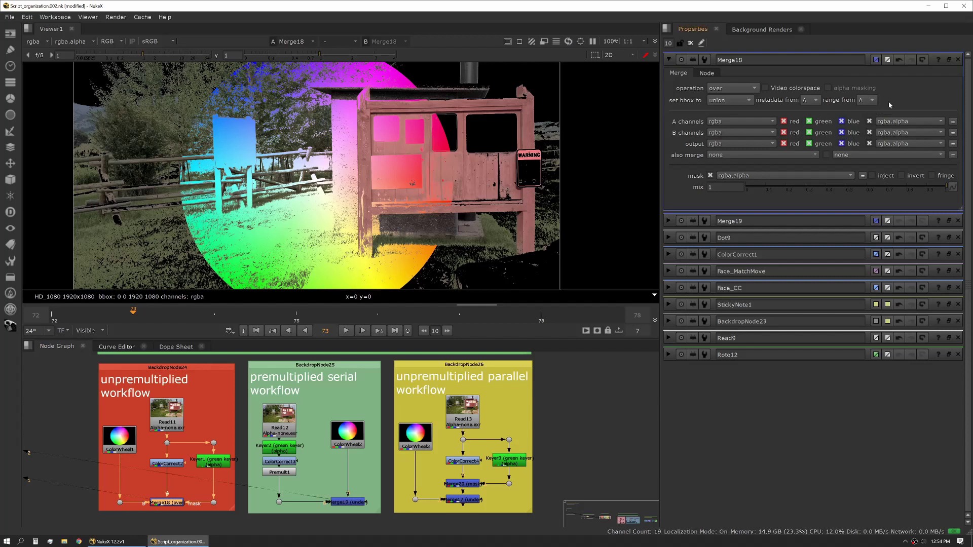
click(810, 101)
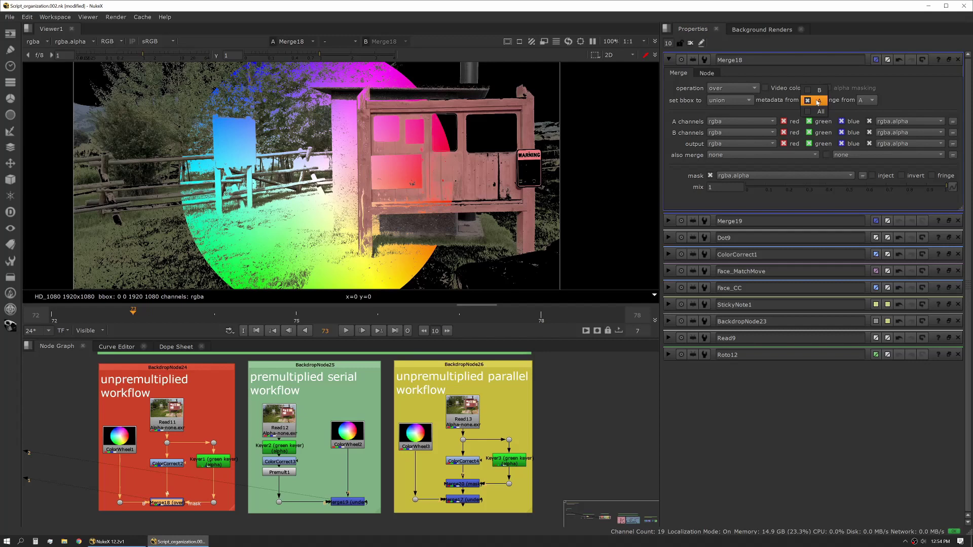
click(818, 90)
click(867, 100)
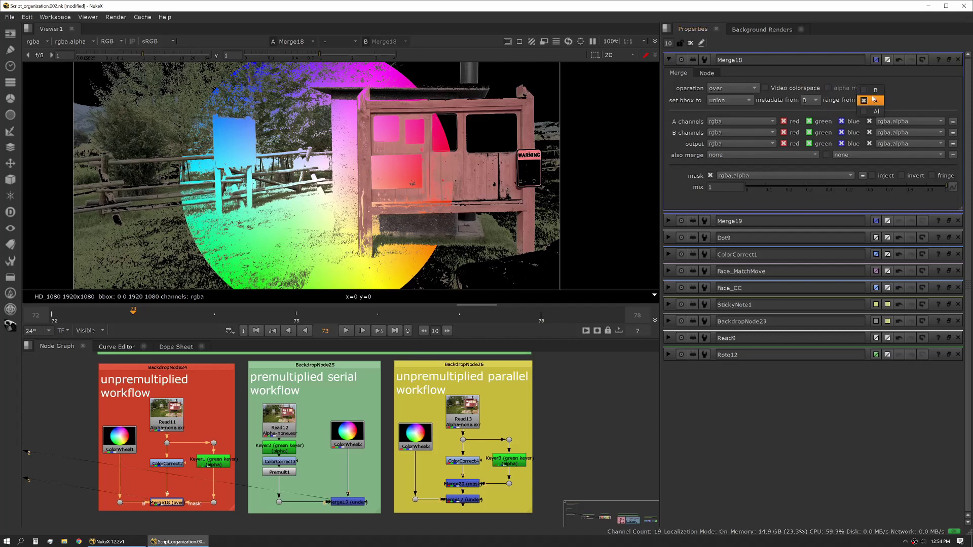
click(870, 90)
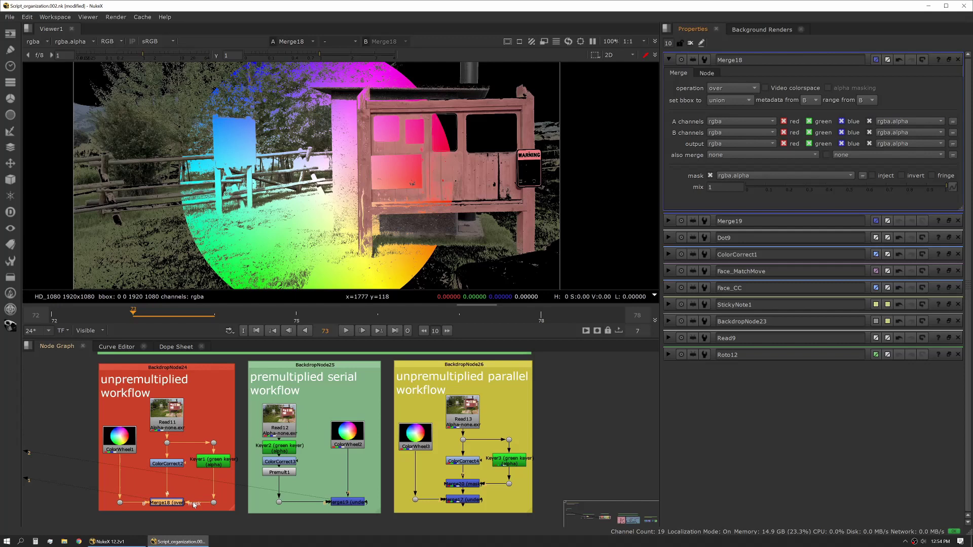
View Merge19, Merge20's darker output, and Merge17's colour-wheel composite in turn
click(349, 502)
key(1)
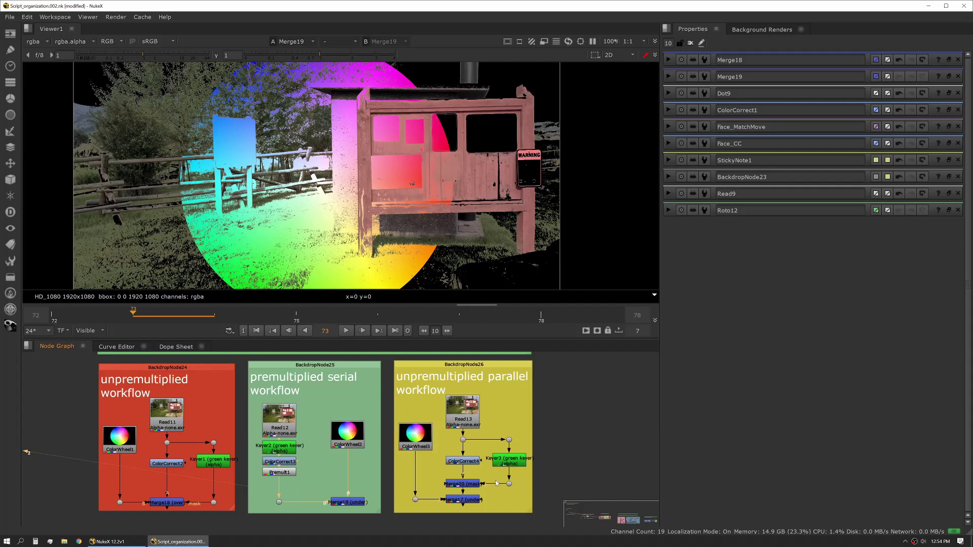
click(475, 484)
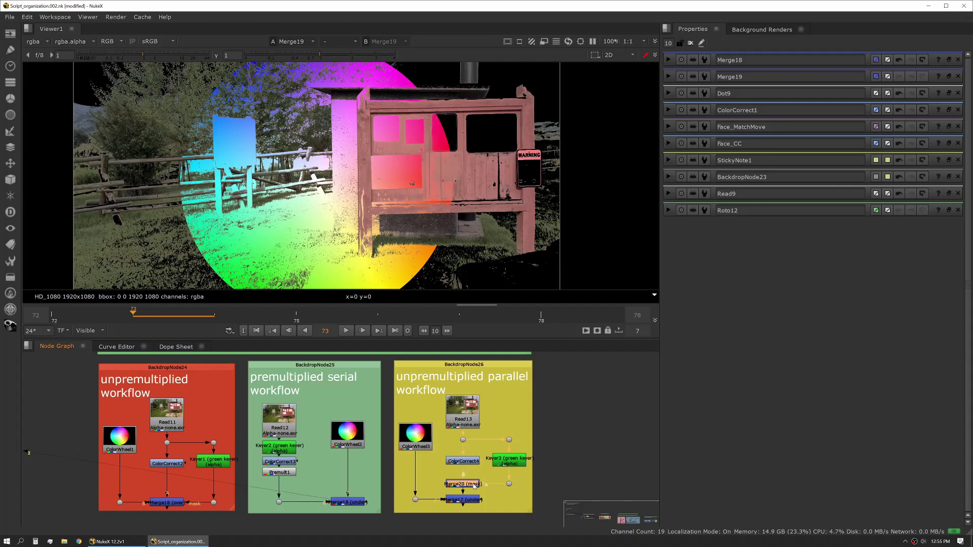
key(1)
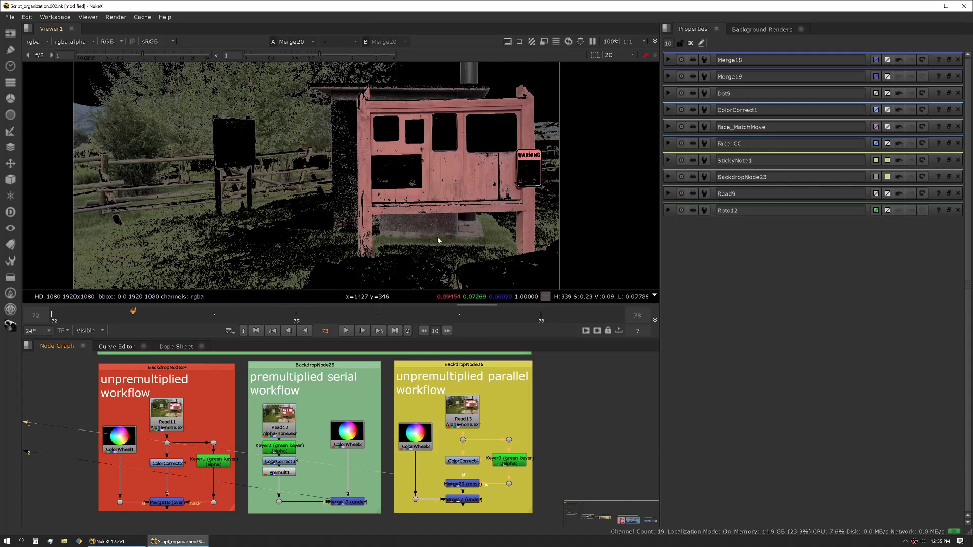
click(465, 501)
key(1)
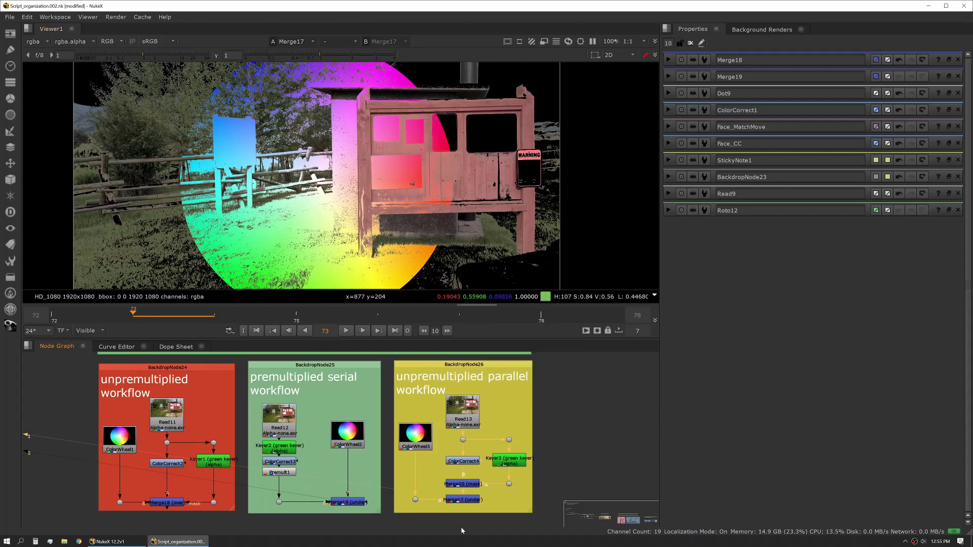
Inspect Merge17's settings, then marquee-select the yellow backdrop nodes and the green backdrop nodes
double_click(464, 501)
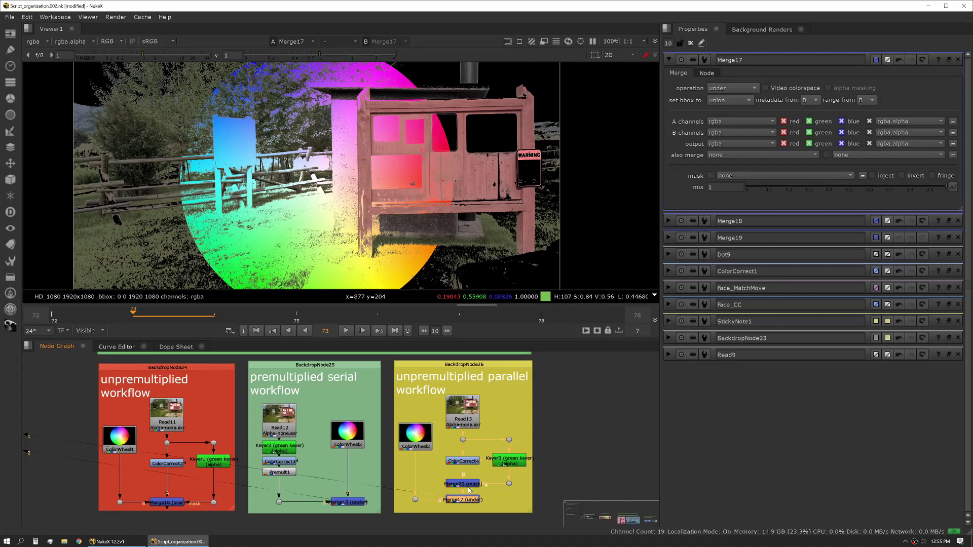
click(552, 496)
drag(552, 499, 431, 381)
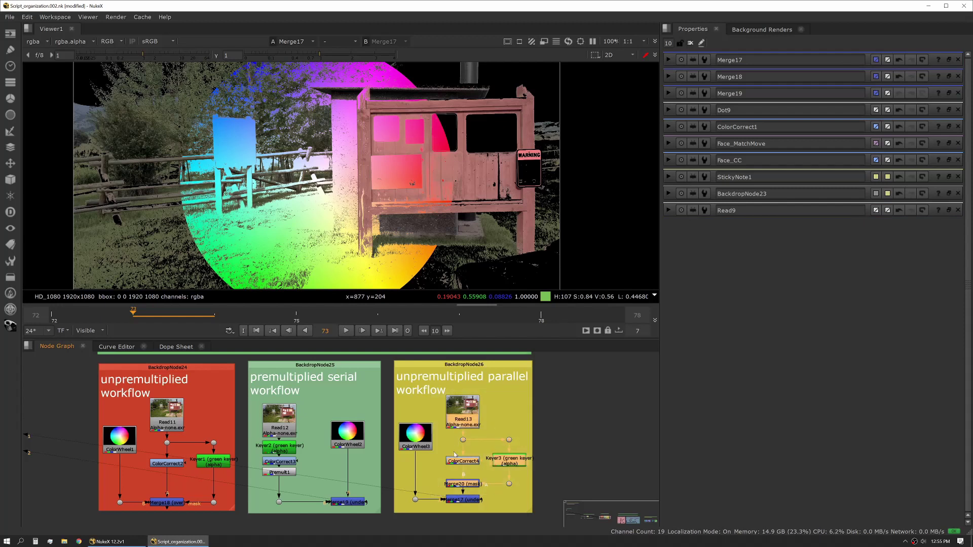
click(321, 488)
drag(320, 488, 253, 389)
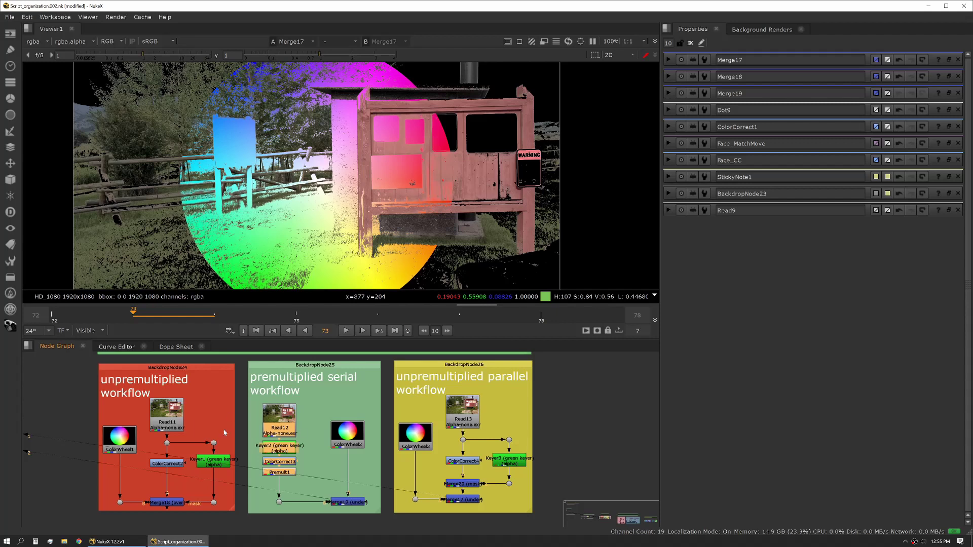
Inspect Merge18's settings, view Premult1's keyed plate, and select the green backdrop's four nodes
click(229, 522)
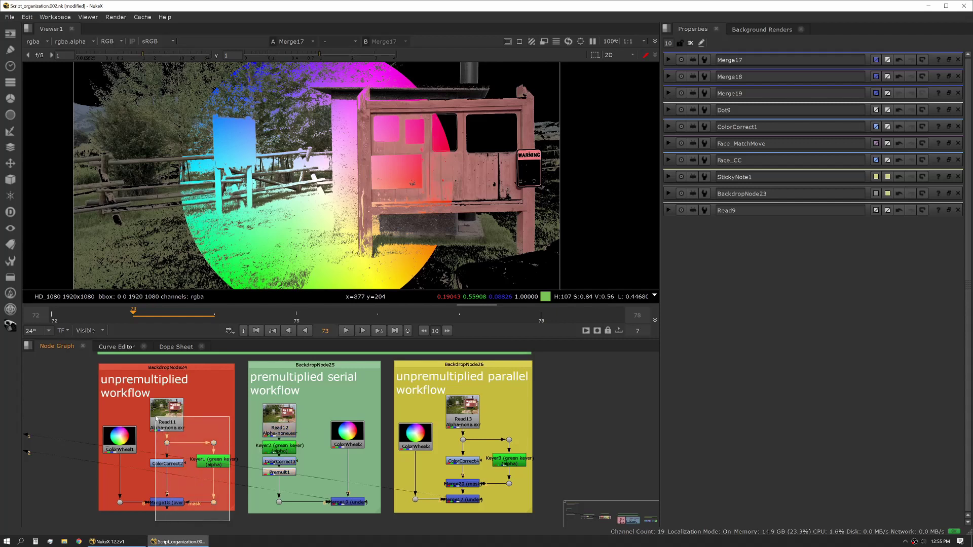
double_click(171, 504)
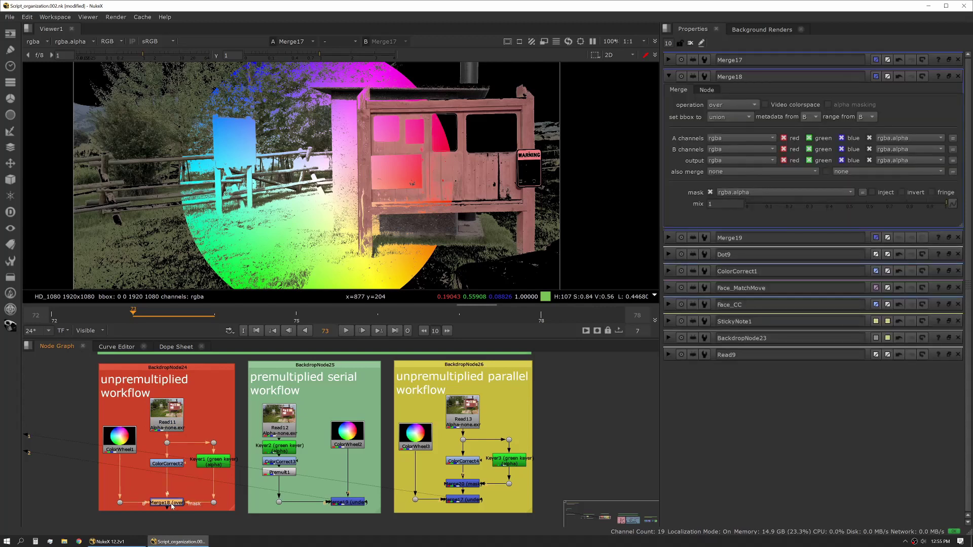
click(279, 472)
key(1)
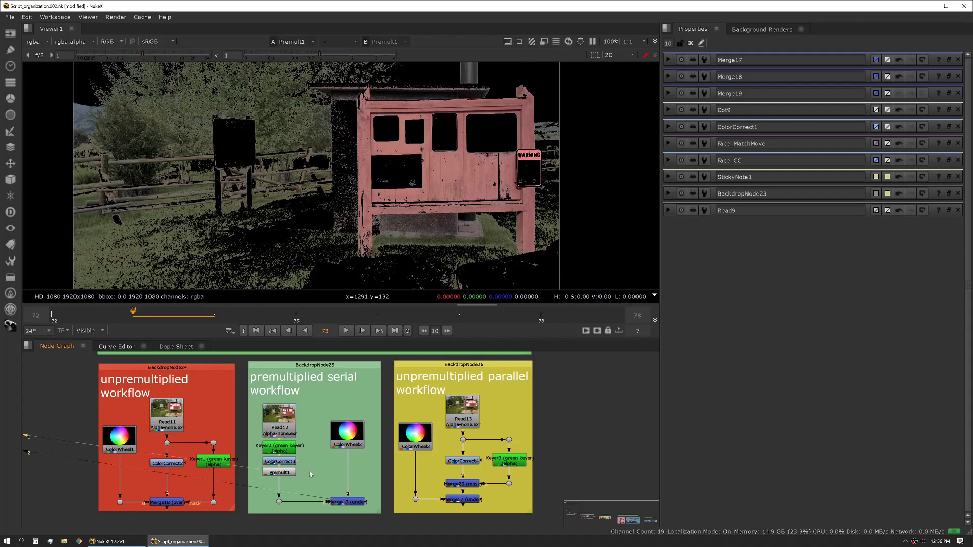
drag(310, 474, 256, 383)
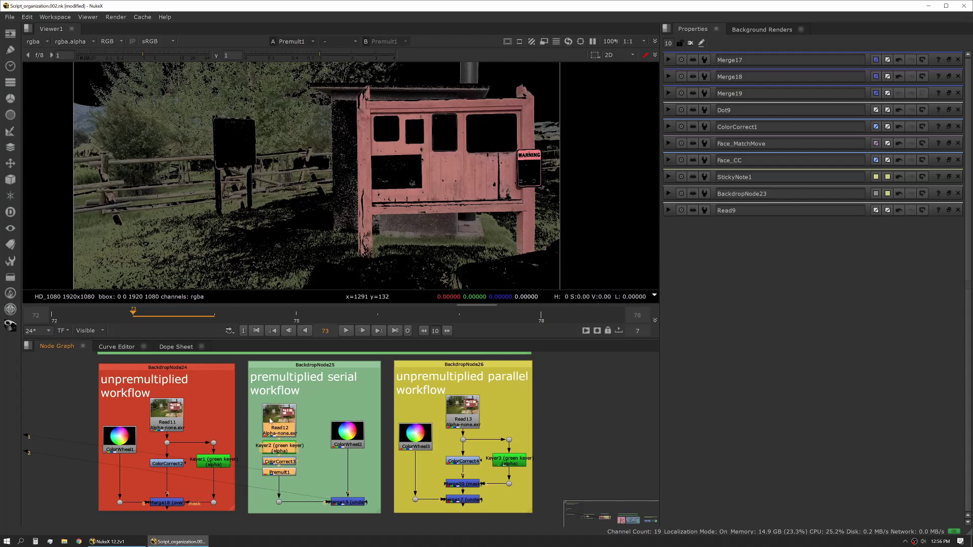